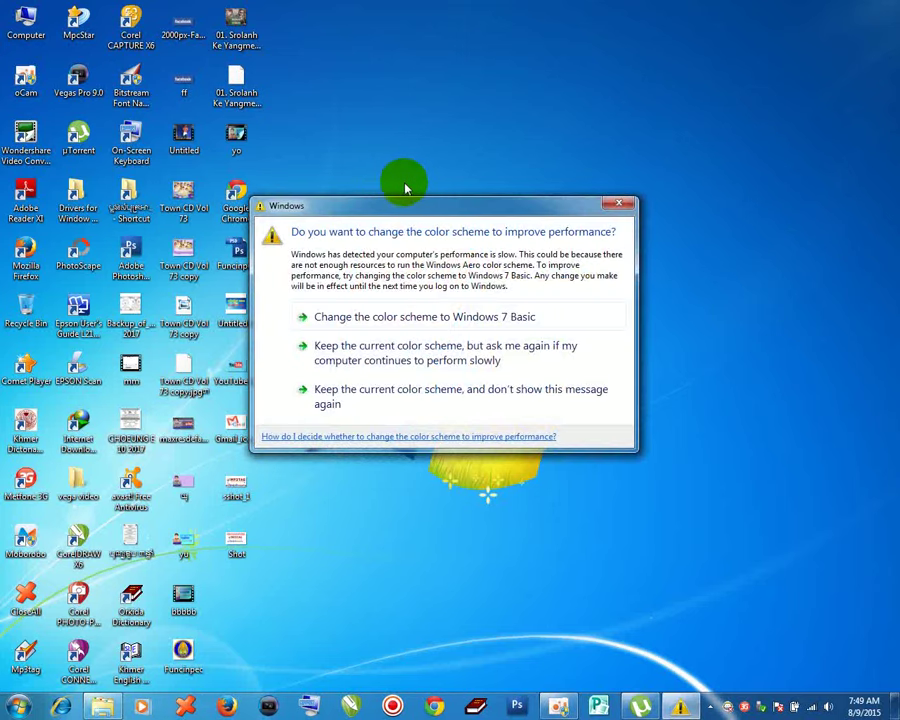
# - Dismiss the color scheme prompt and open the list of installed programs for uninstalling from Control Panel
pyautogui.click(619, 203)
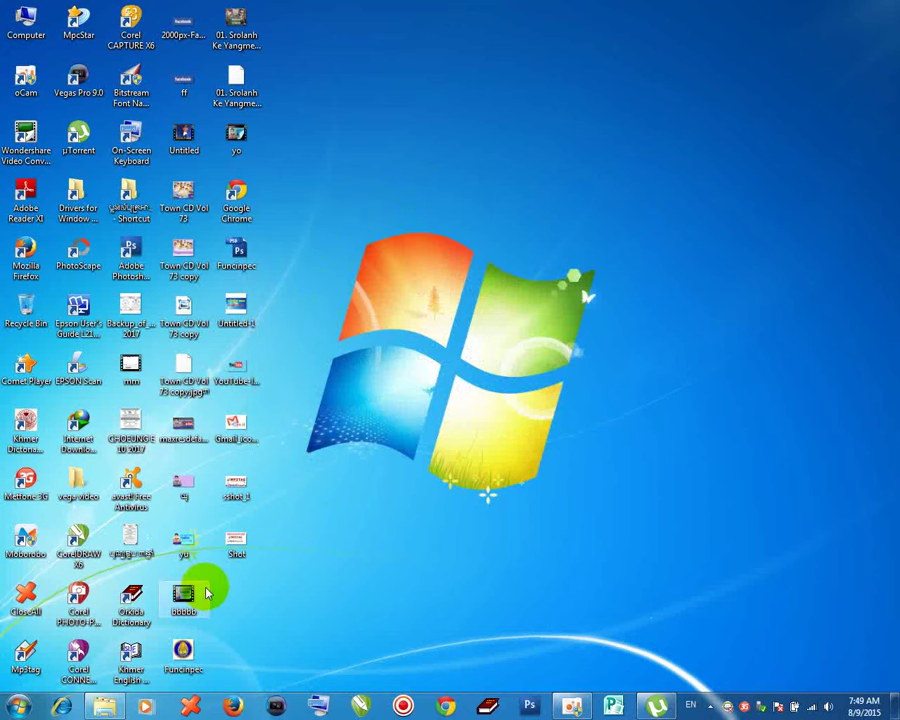
pyautogui.click(17, 706)
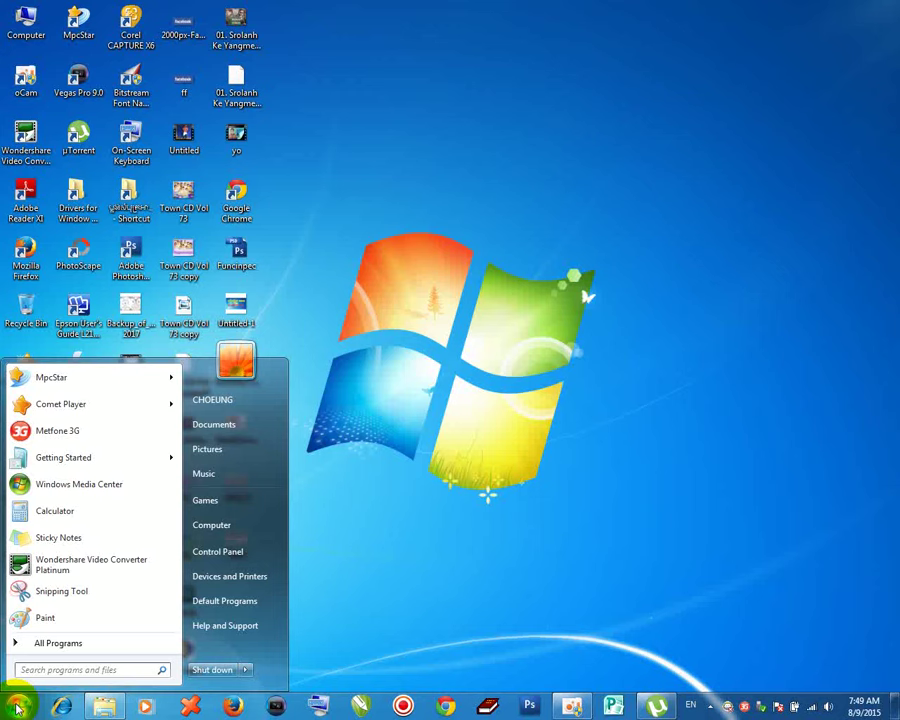
pyautogui.click(224, 552)
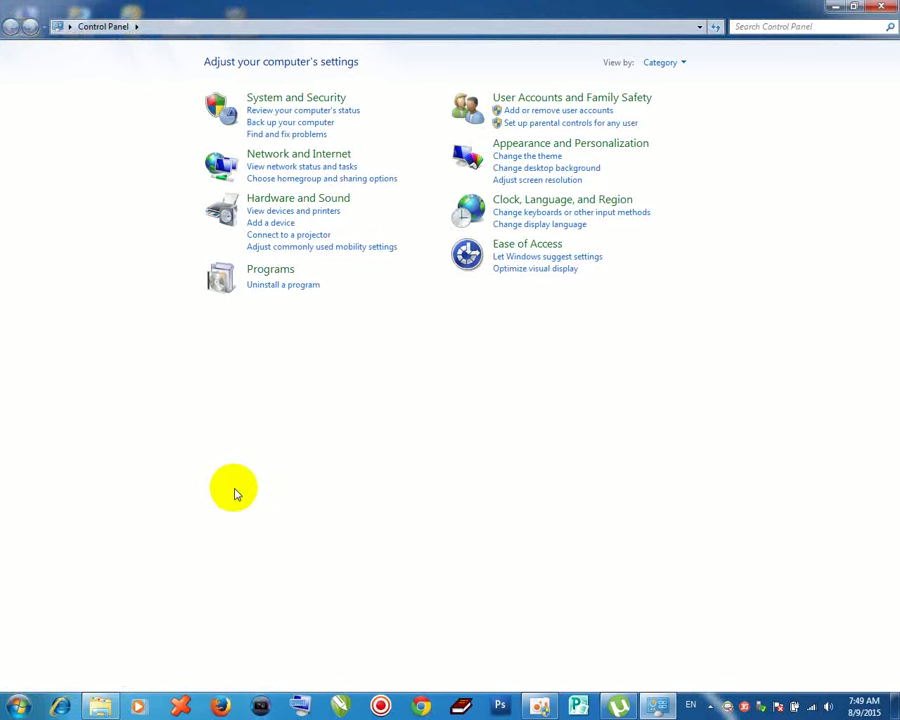
pyautogui.click(275, 287)
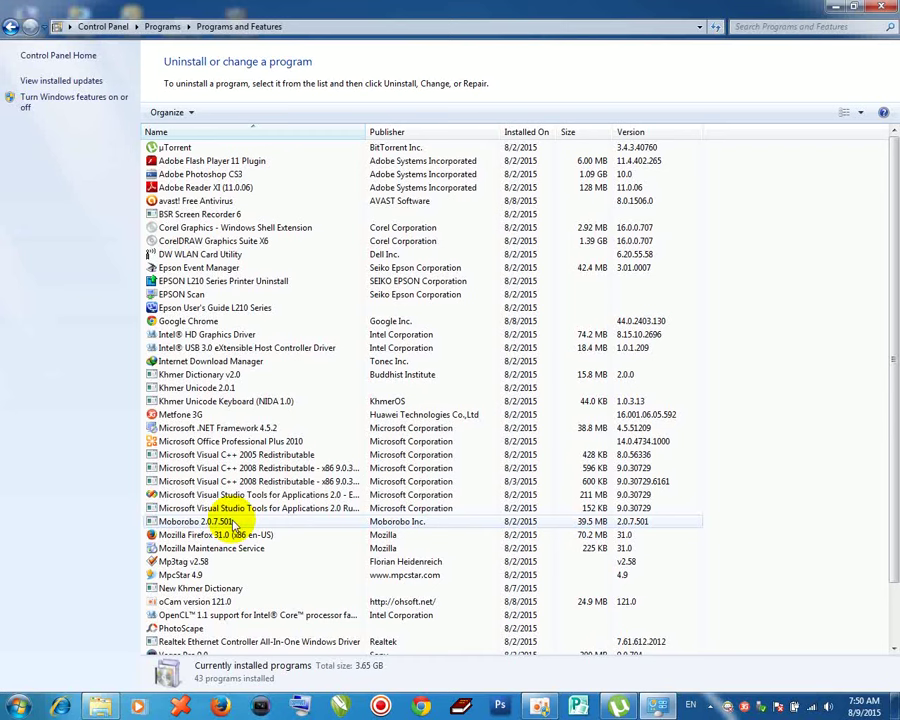
# - Uninstall Moborobo 2.0.7.501, dismissing the color scheme prompt, and close the extra window that opens after the removal
pyautogui.click(213, 523)
pyautogui.rightClick(212, 523)
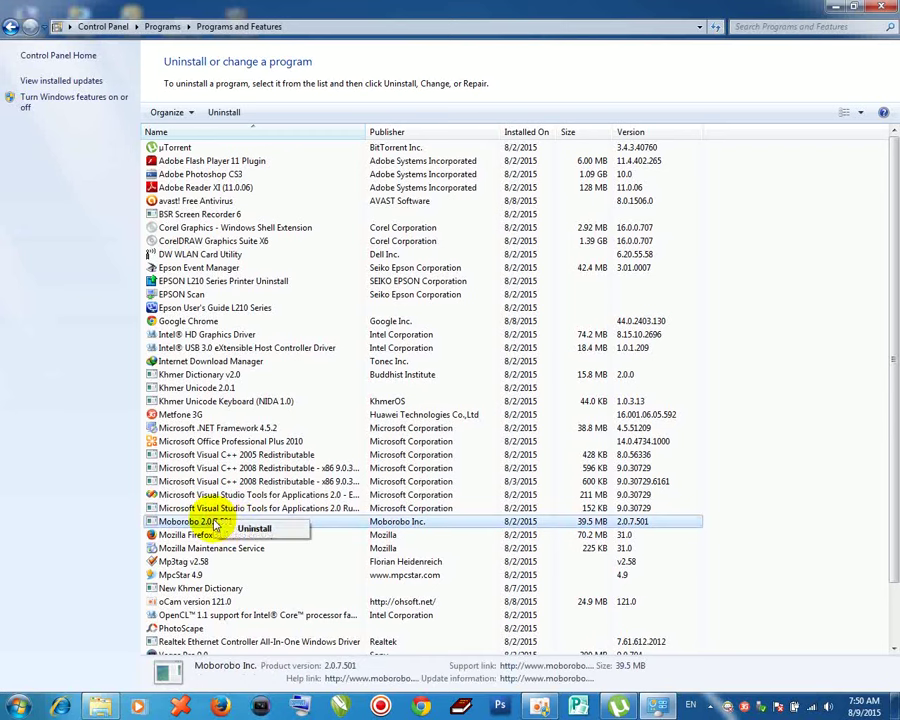
pyautogui.click(240, 532)
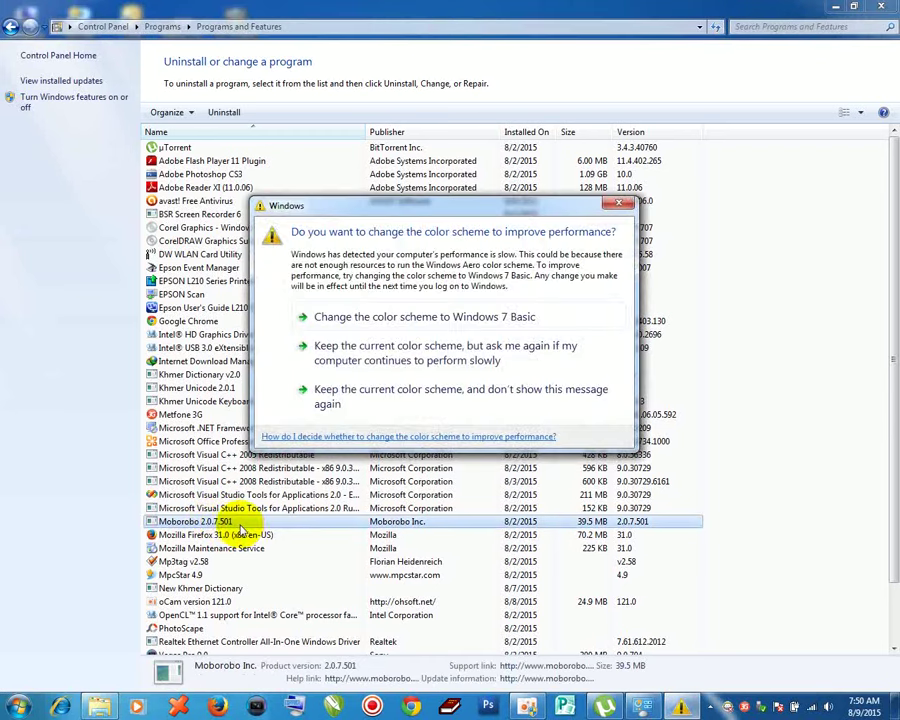
pyautogui.click(619, 206)
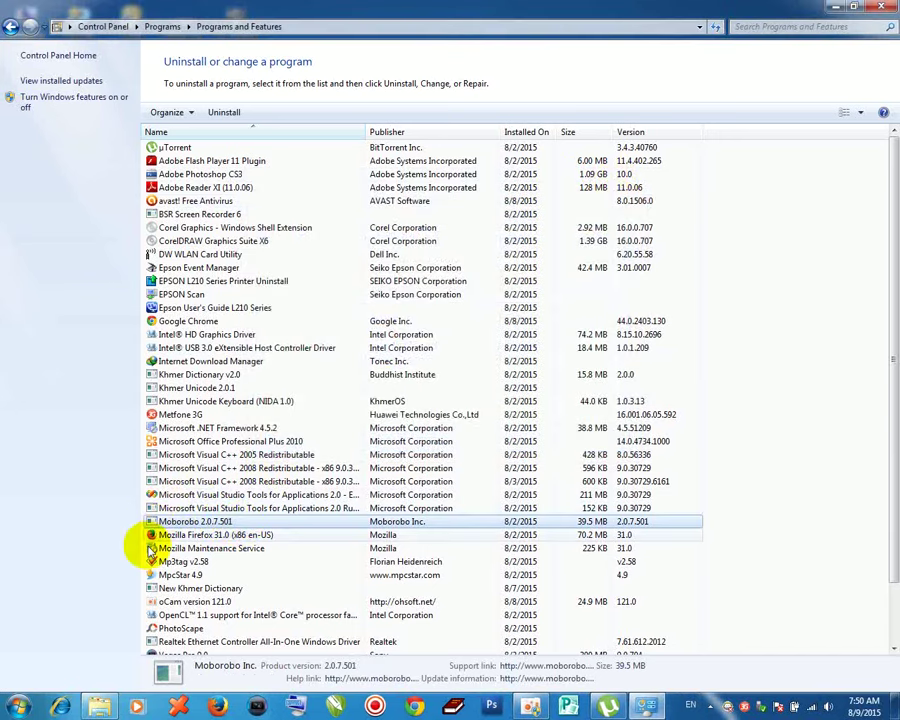
pyautogui.rightClick(200, 522)
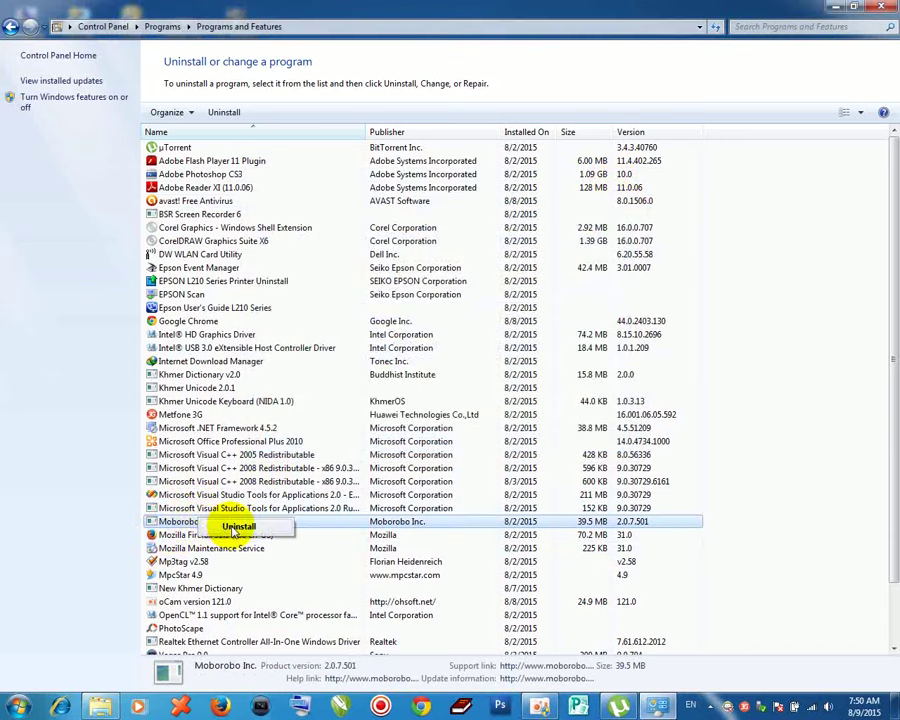
pyautogui.click(228, 527)
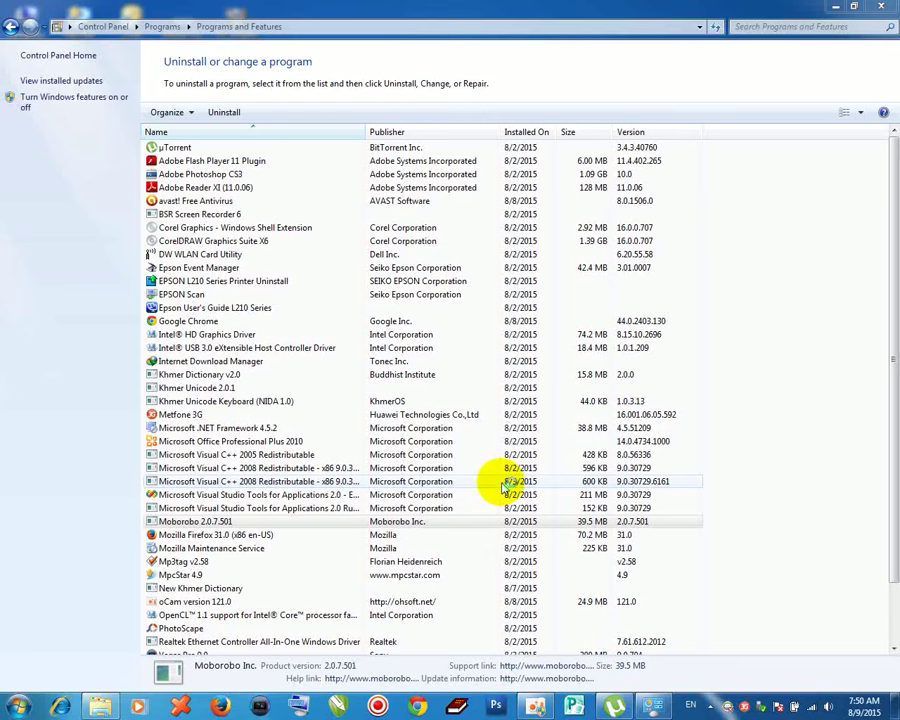
pyautogui.click(503, 402)
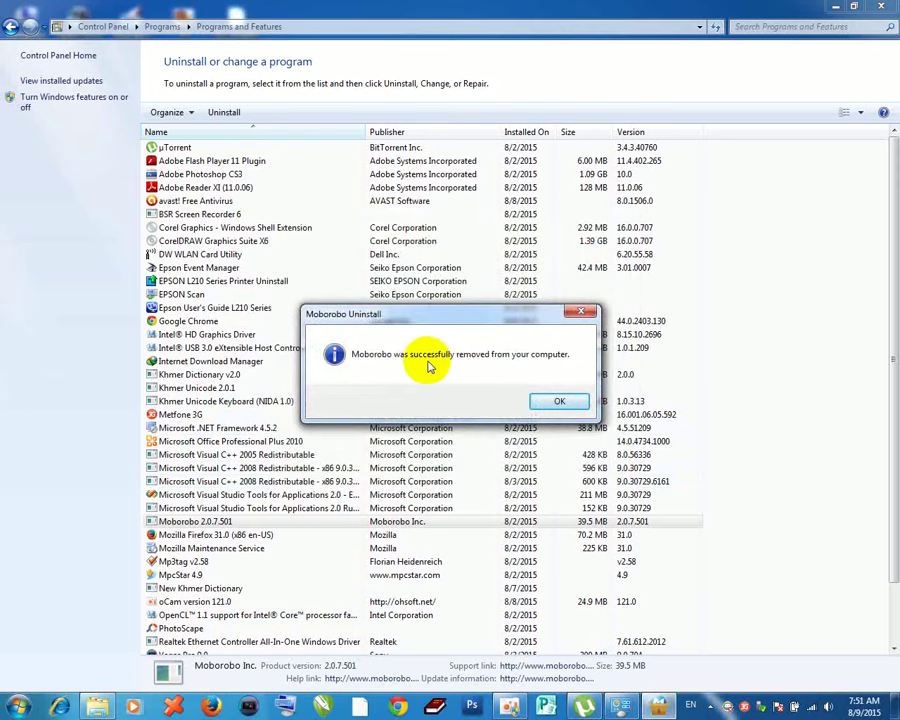
pyautogui.click(557, 402)
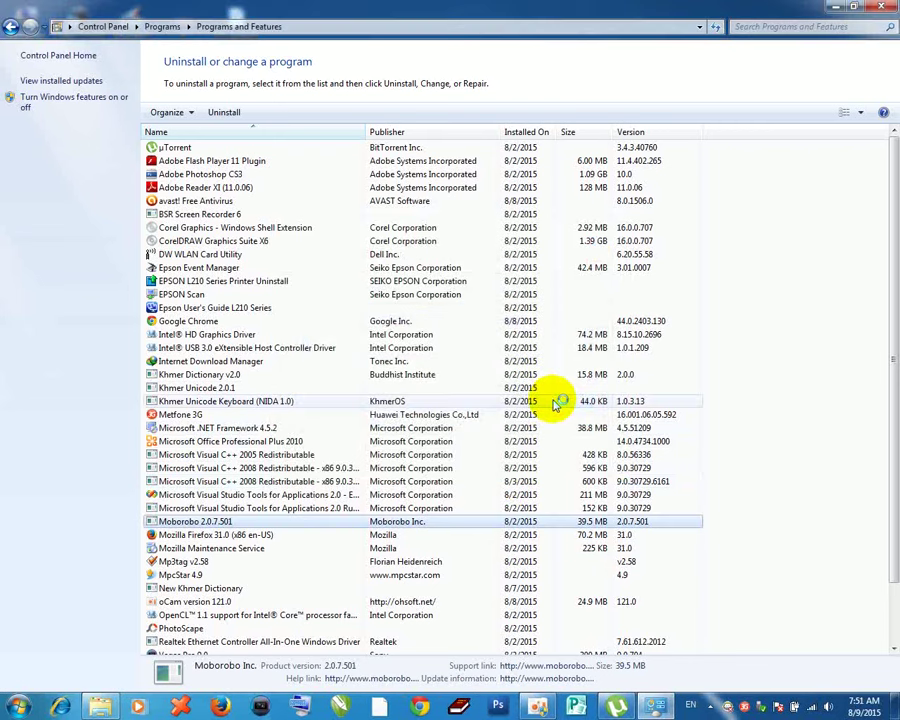
pyautogui.doubleClick(330, 441)
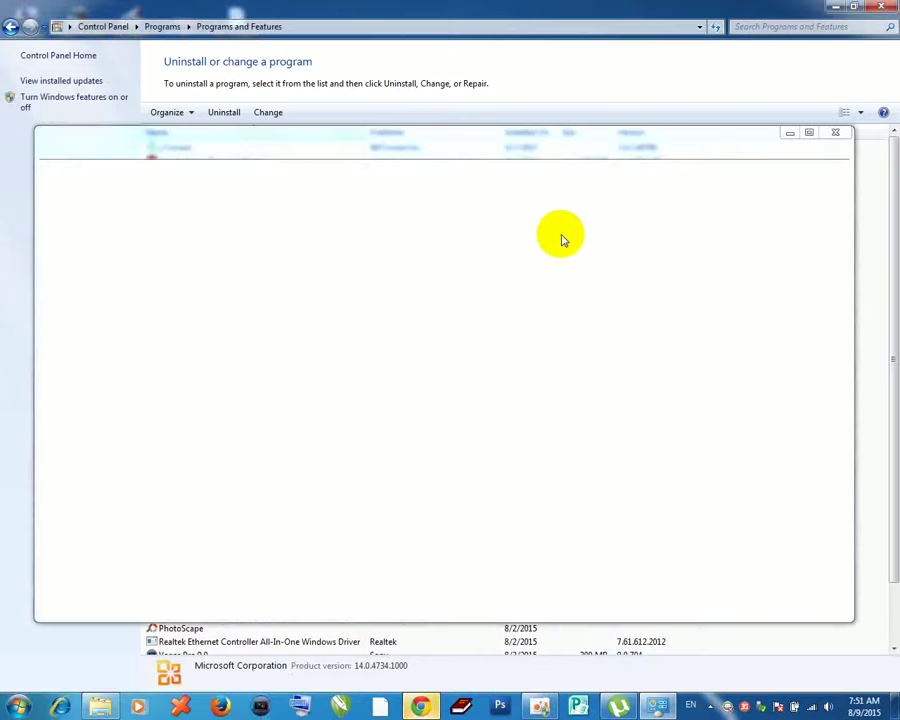
pyautogui.click(832, 132)
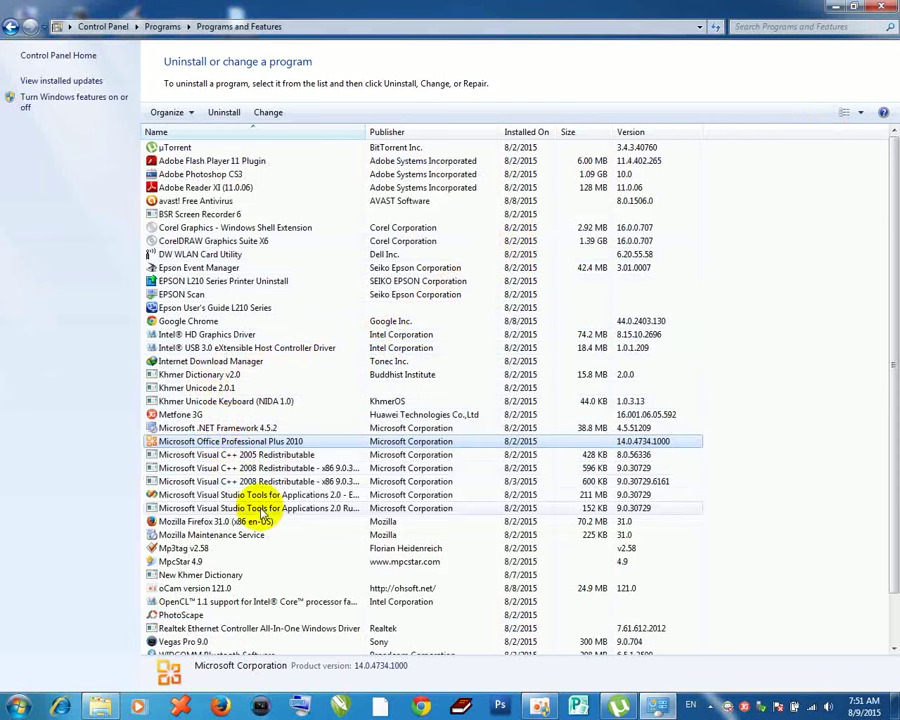
# - Look through the remaining installed programs, then close the Programs and Features window and refresh the desktop
pyautogui.scroll(-1, 247, 537)
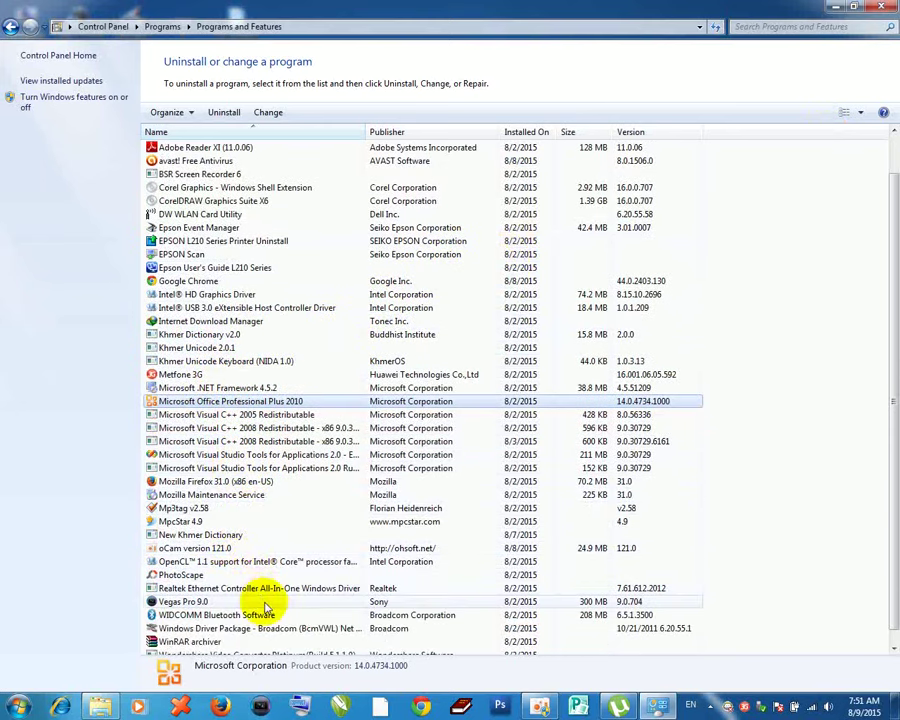
pyautogui.scroll(-1, 267, 607)
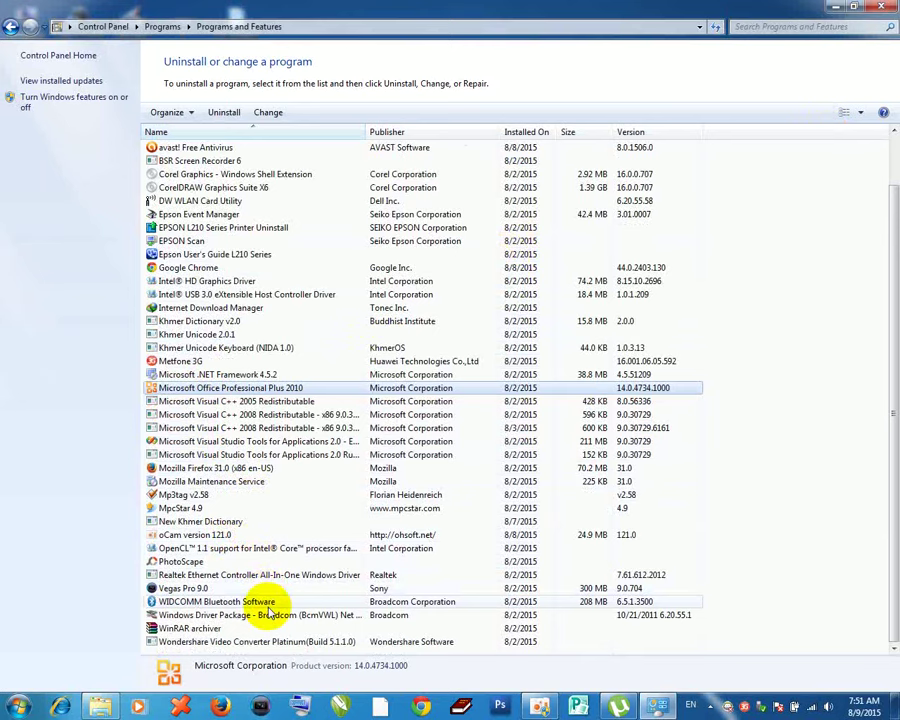
pyautogui.scroll(3, 268, 608)
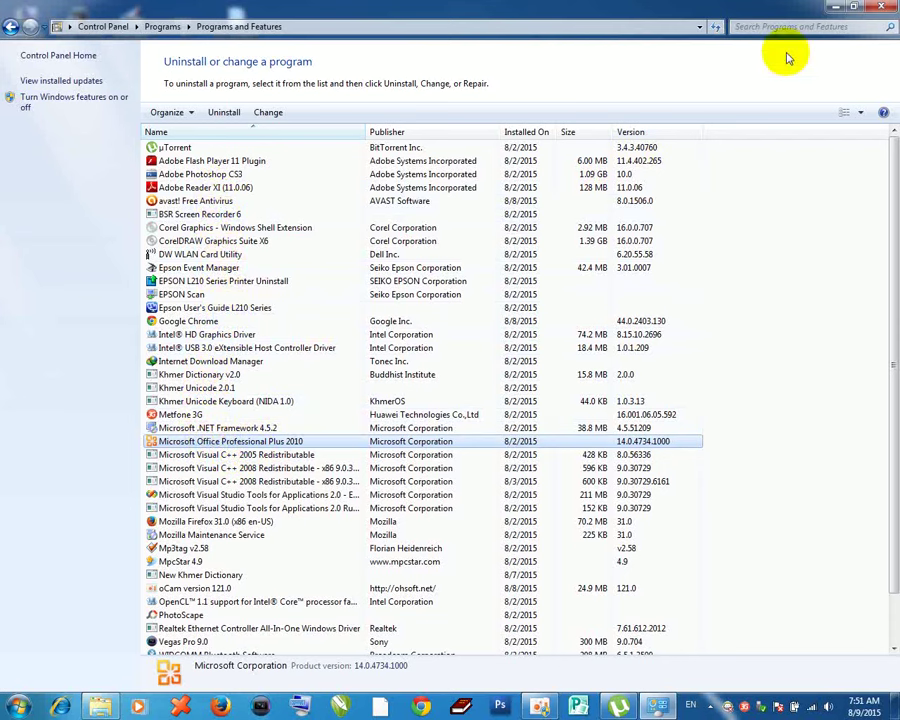
pyautogui.click(887, 10)
pyautogui.rightClick(496, 146)
pyautogui.click(514, 178)
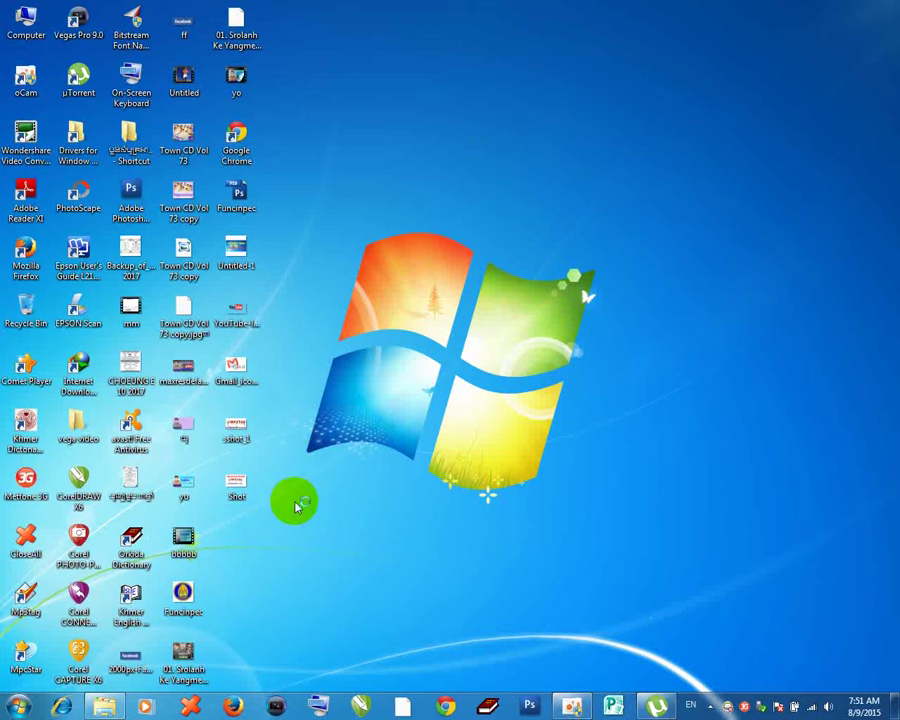
# - Search for %temp% and open the Temp folder
pyautogui.click(17, 703)
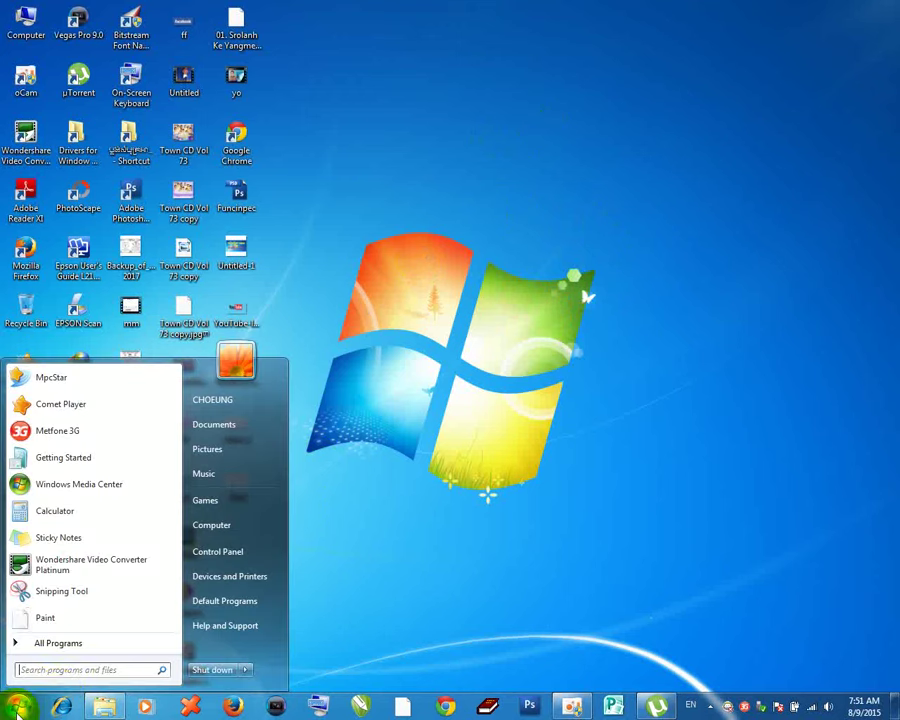
pyautogui.click(92, 669)
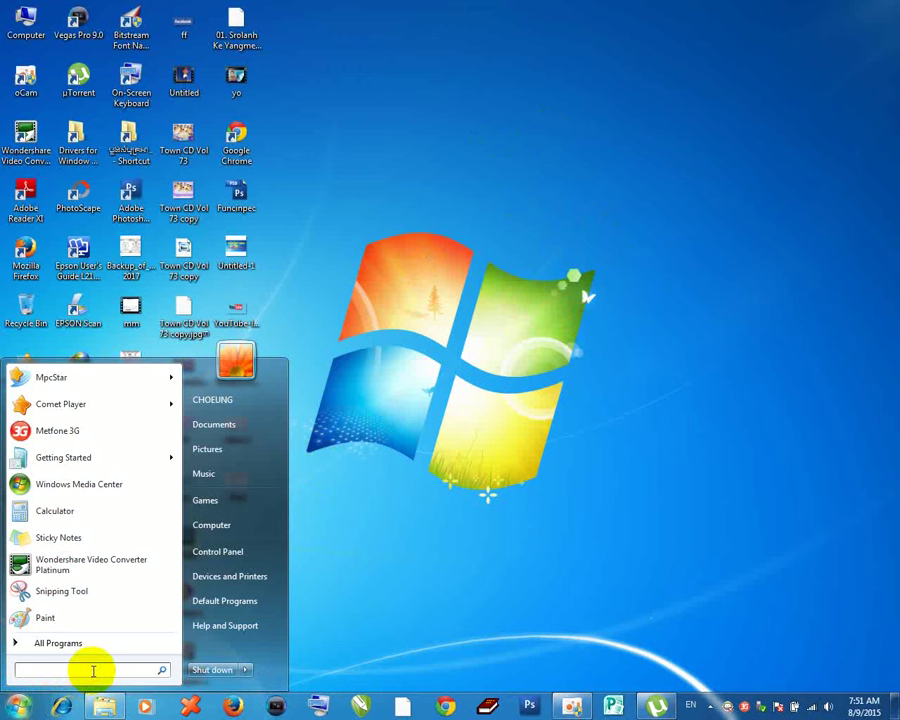
pyautogui.write('%')
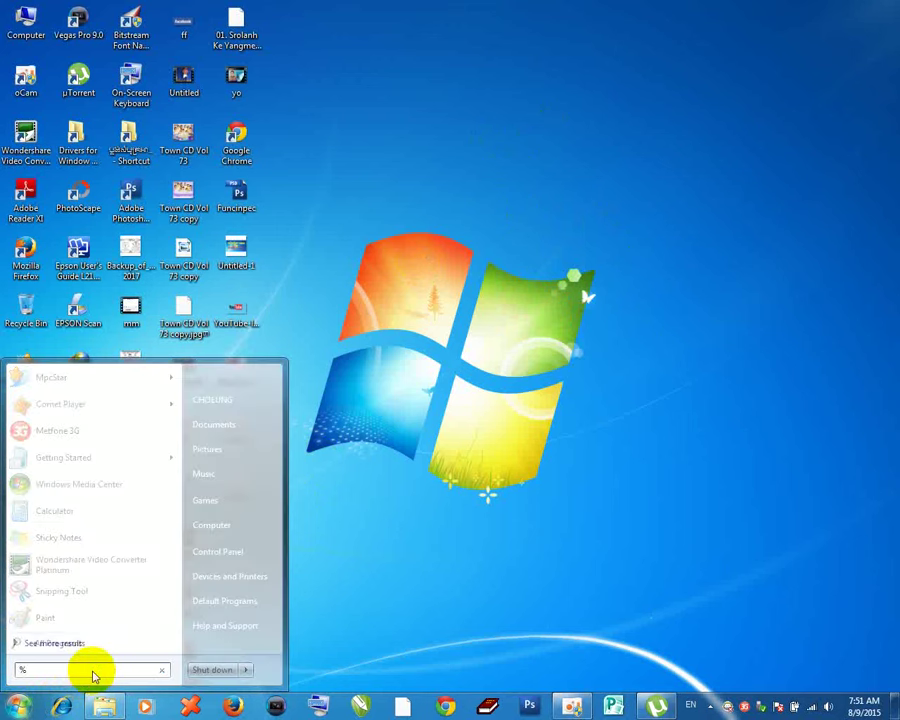
pyautogui.write('tem')
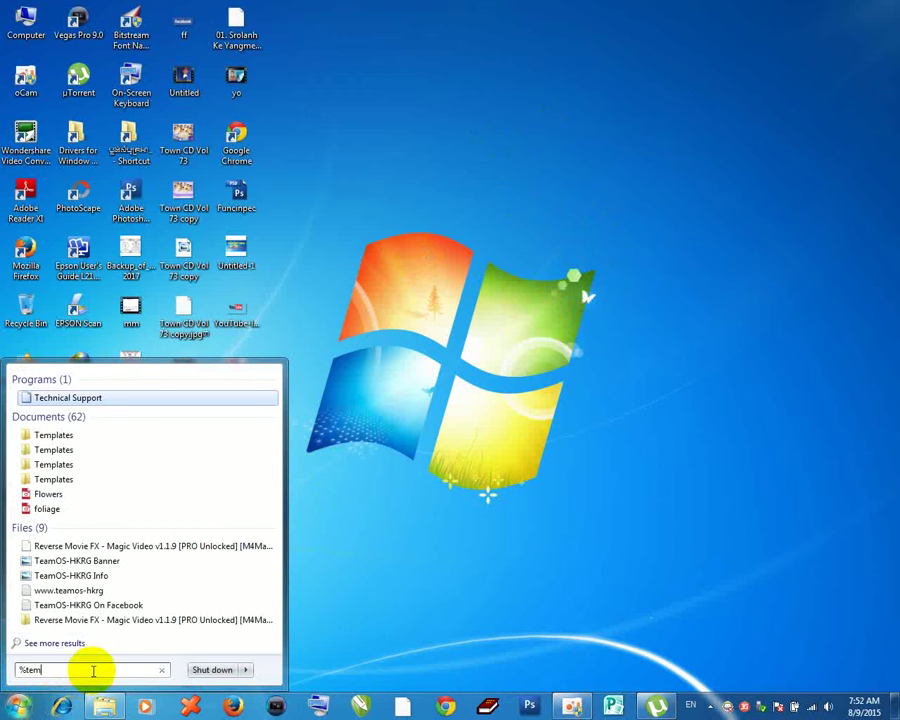
pyautogui.write('p%')
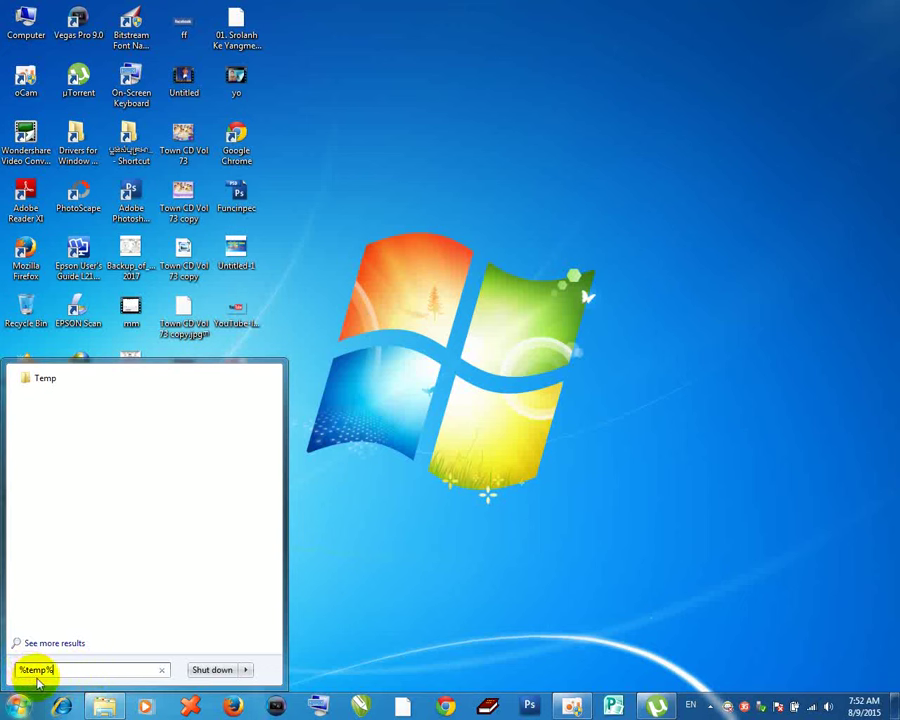
pyautogui.click(45, 380)
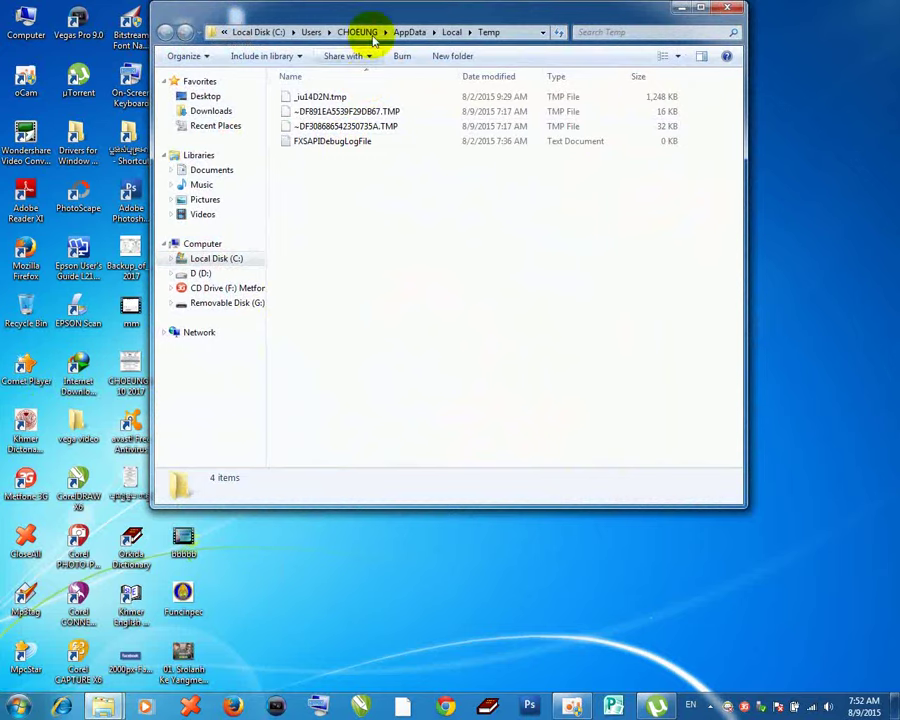
# - Delete all files in the Temp folder, skipping every current item that is in use, and close the folder
pyautogui.moveTo(380, 18); pyautogui.dragTo(314, 170)
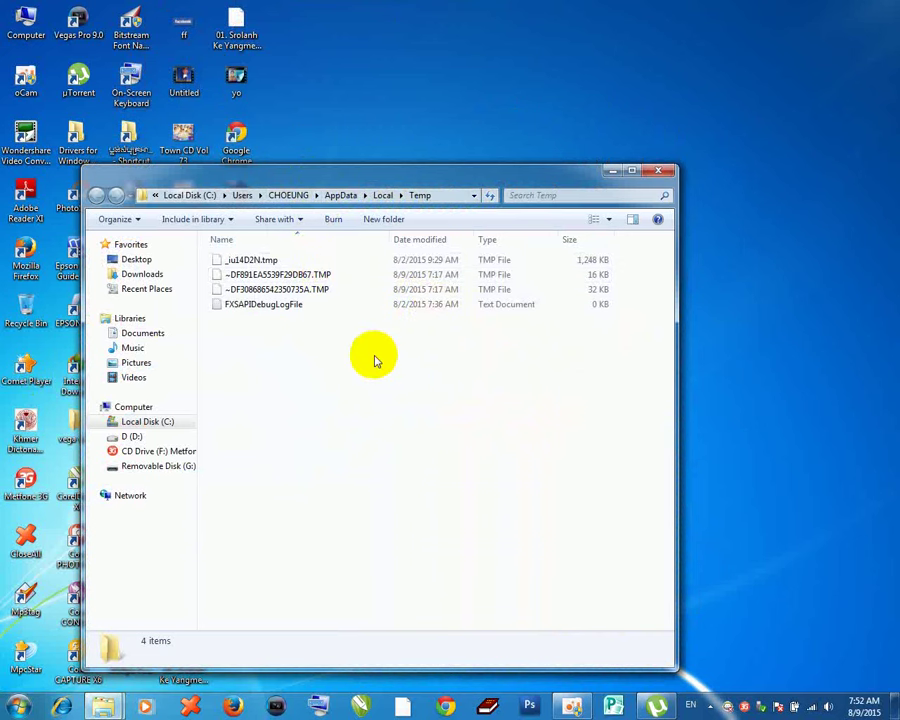
pyautogui.moveTo(285, 165); pyautogui.dragTo(287, 111)
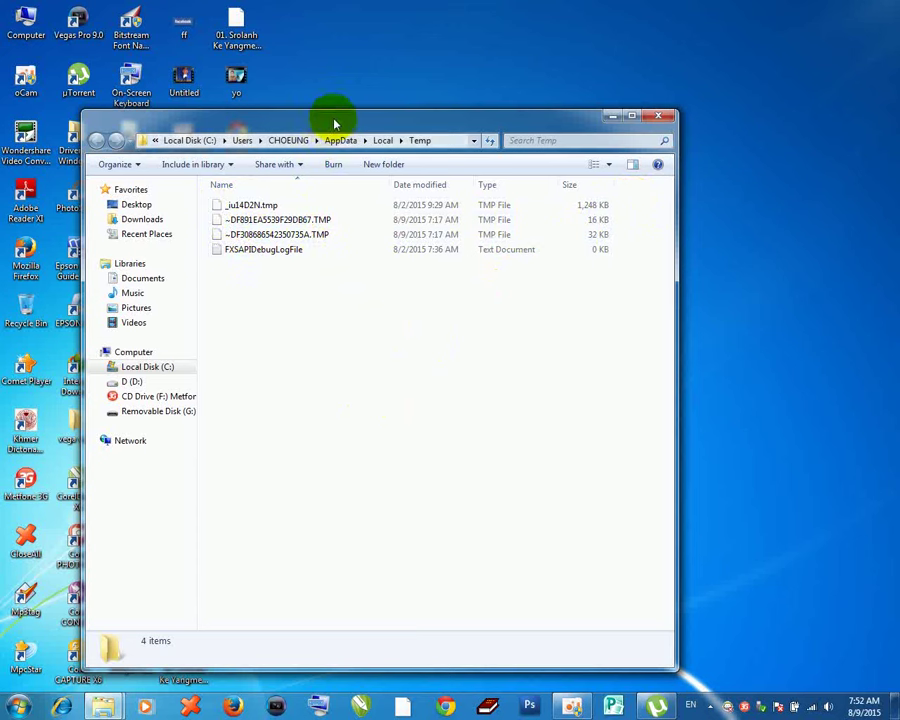
pyautogui.moveTo(328, 198); pyautogui.dragTo(315, 243)
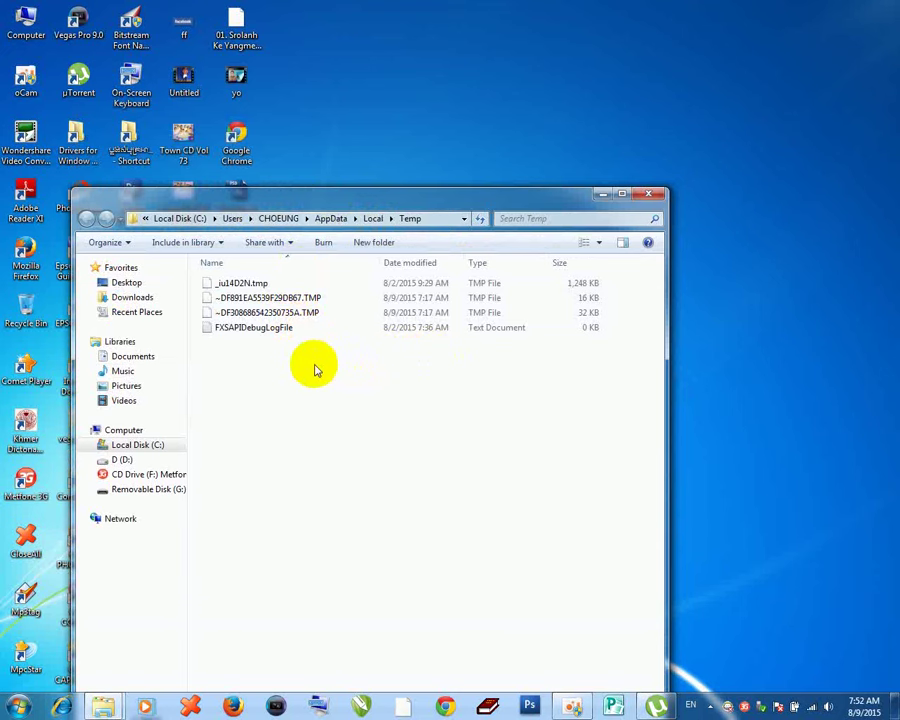
pyautogui.moveTo(315, 366); pyautogui.dragTo(281, 291)
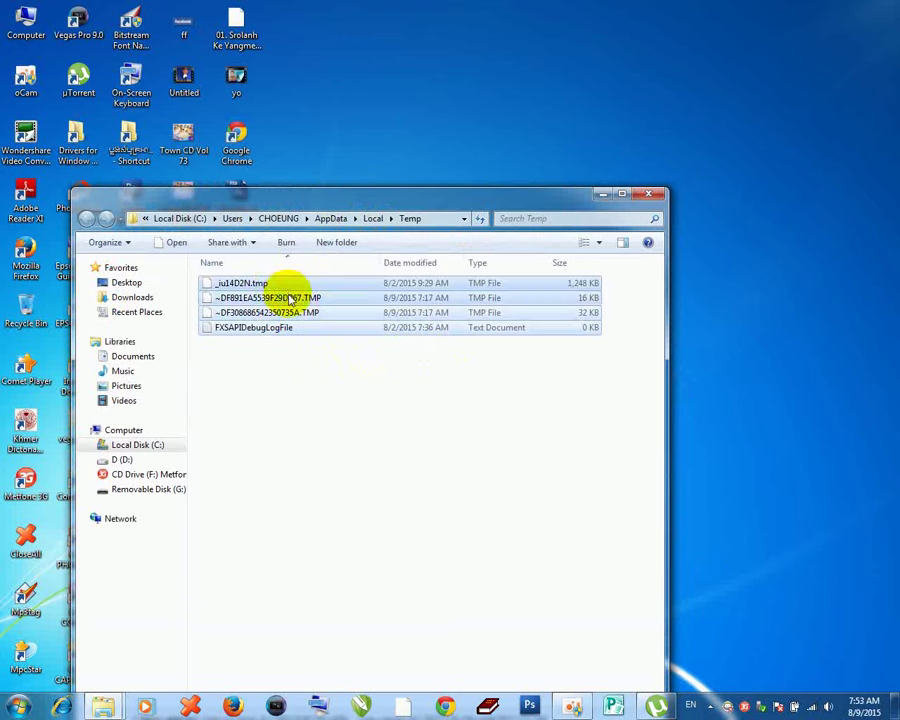
pyautogui.rightClick(290, 298)
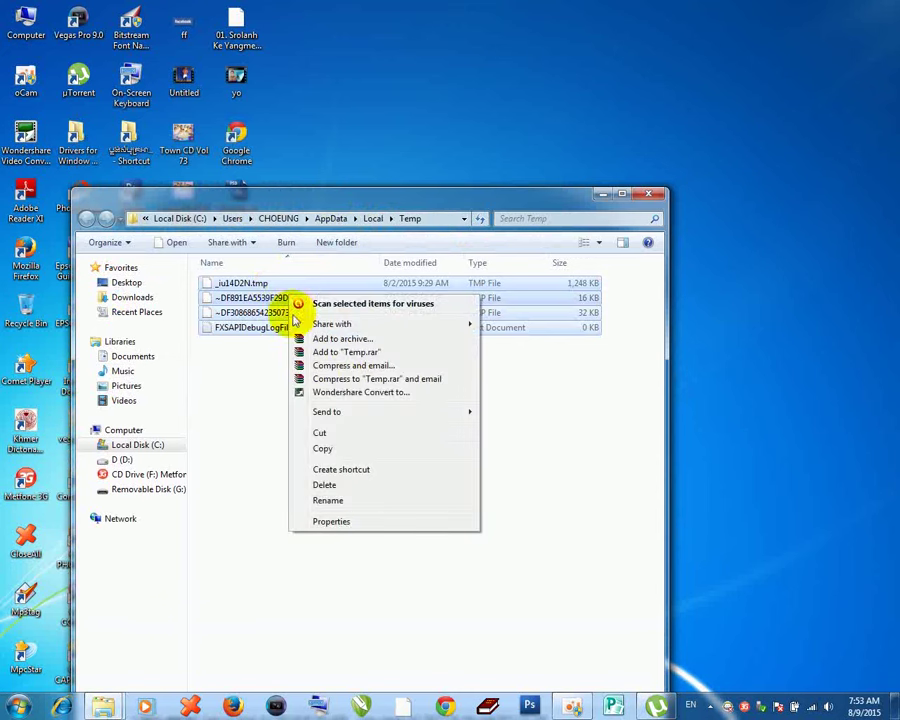
pyautogui.click(327, 487)
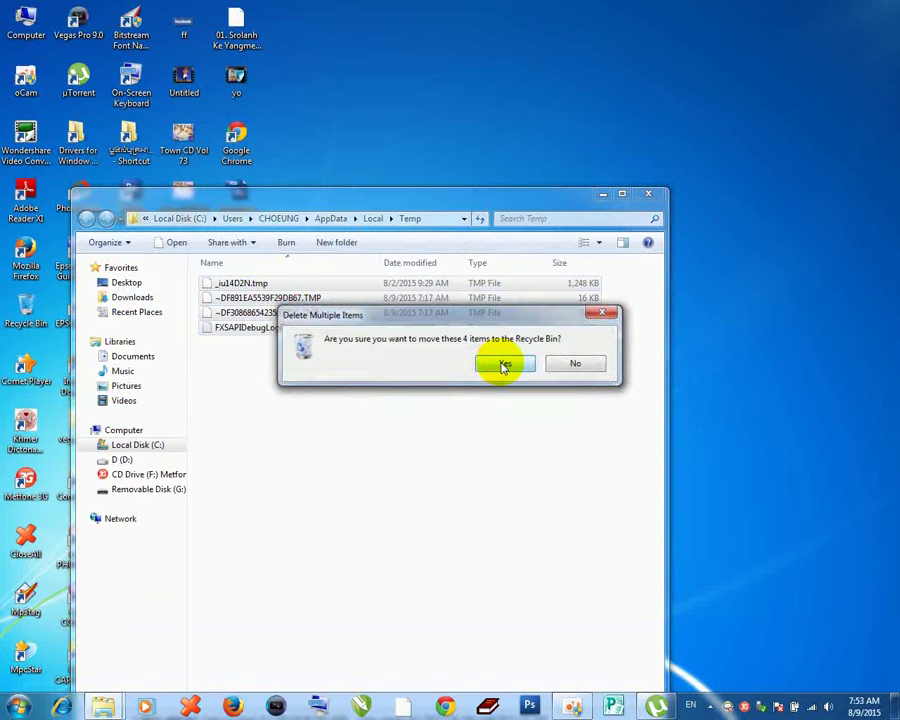
pyautogui.click(500, 366)
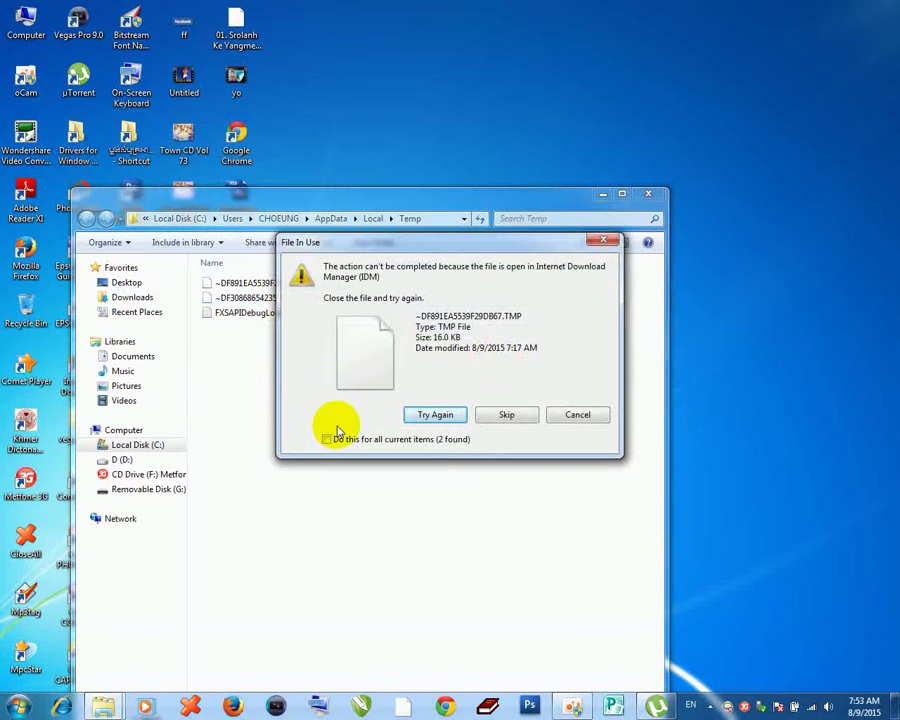
pyautogui.moveTo(426, 243); pyautogui.dragTo(341, 333)
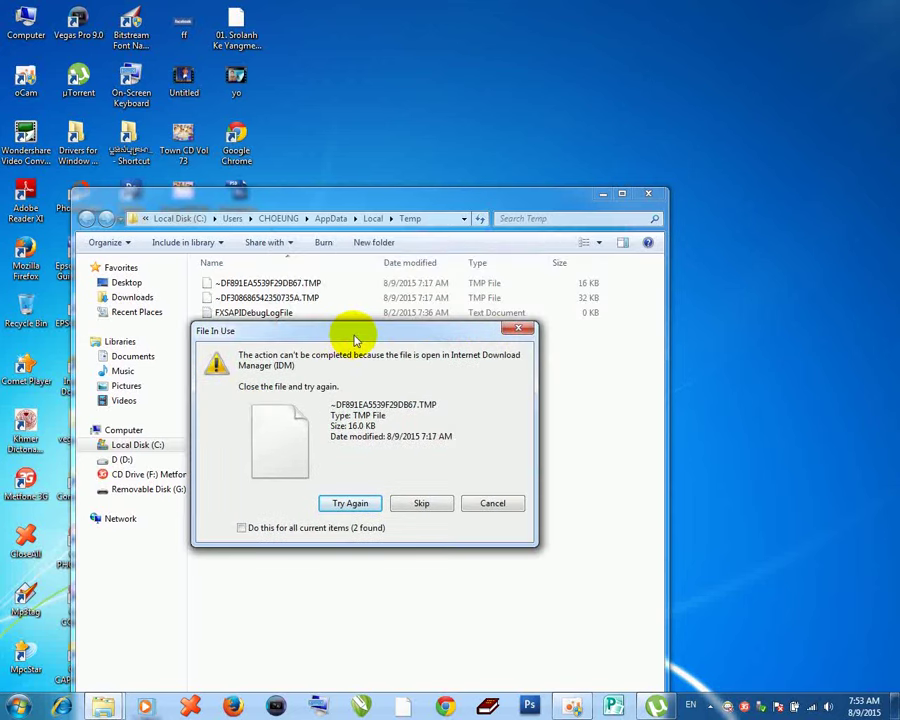
pyautogui.moveTo(340, 337); pyautogui.dragTo(366, 364)
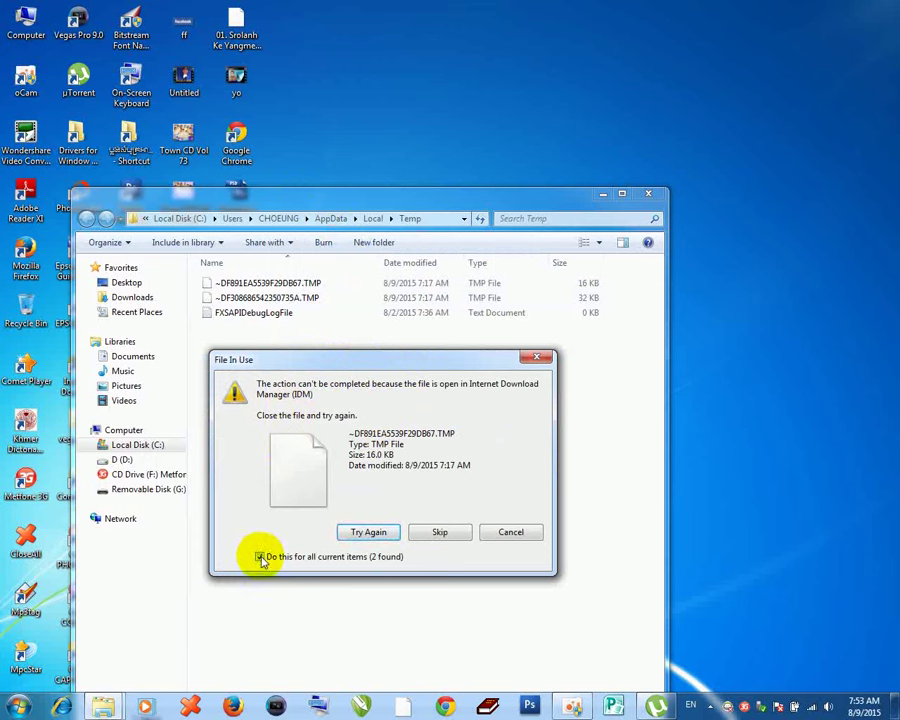
pyautogui.click(434, 532)
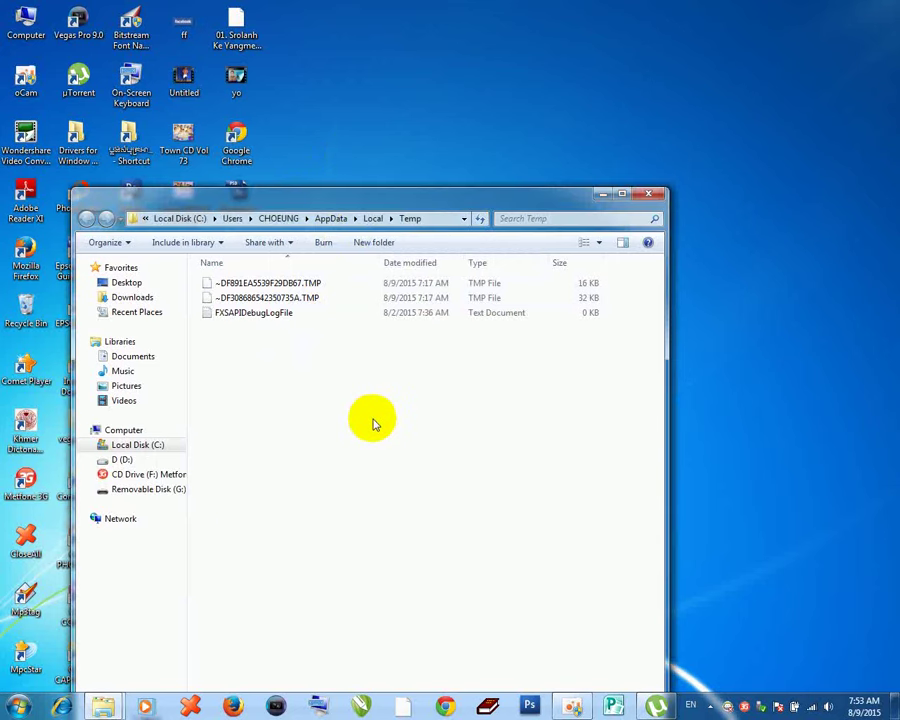
pyautogui.click(645, 195)
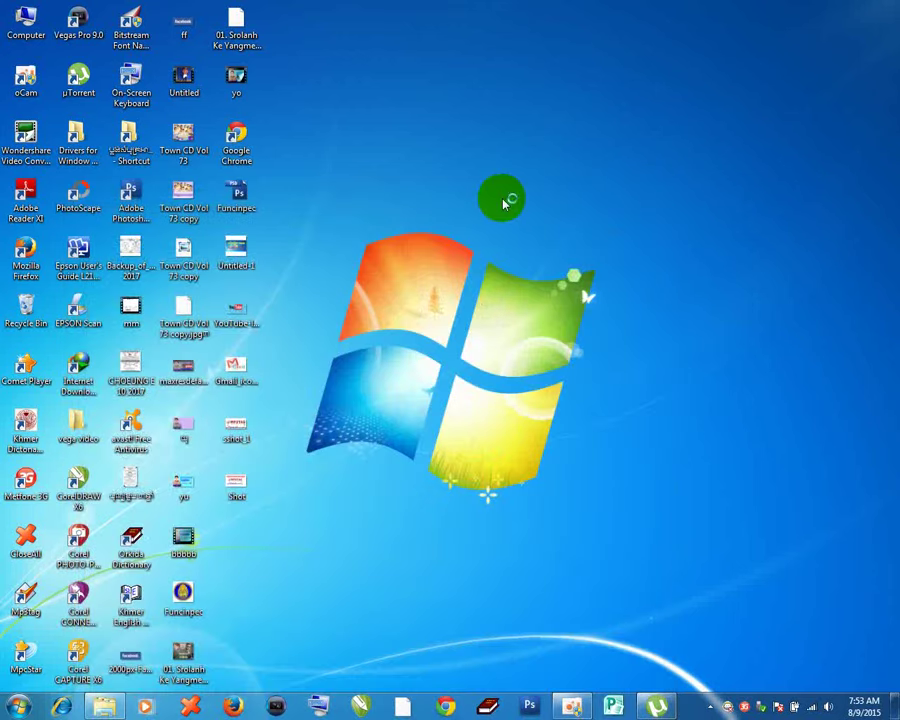
# - Empty the Recycle Bin and confirm permanently deleting the file it contains
pyautogui.rightClick(530, 238)
pyautogui.click(36, 297)
pyautogui.rightClick(30, 305)
pyautogui.click(66, 329)
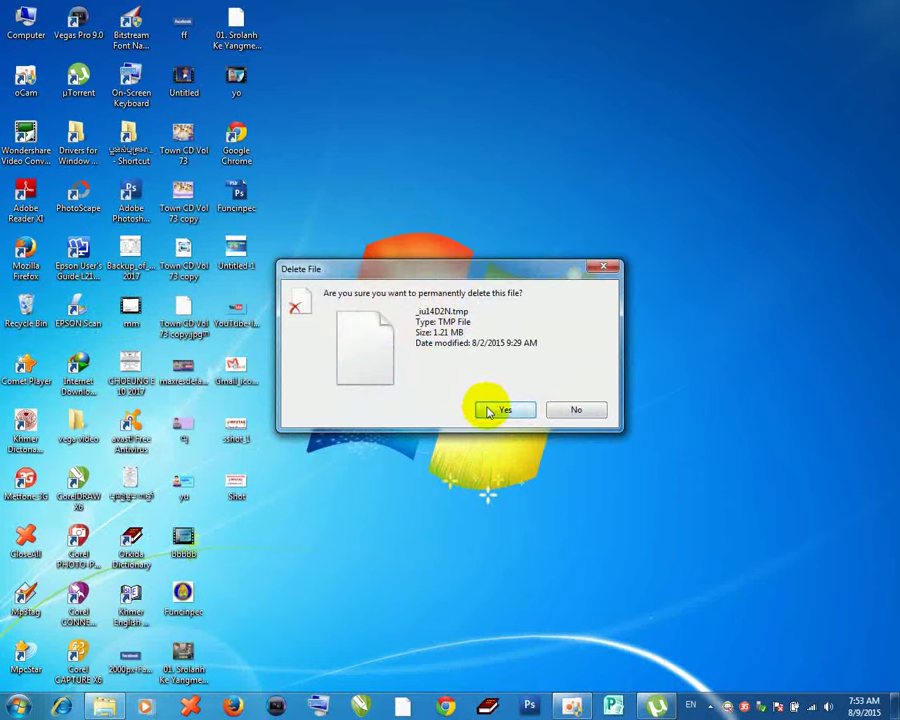
pyautogui.click(486, 408)
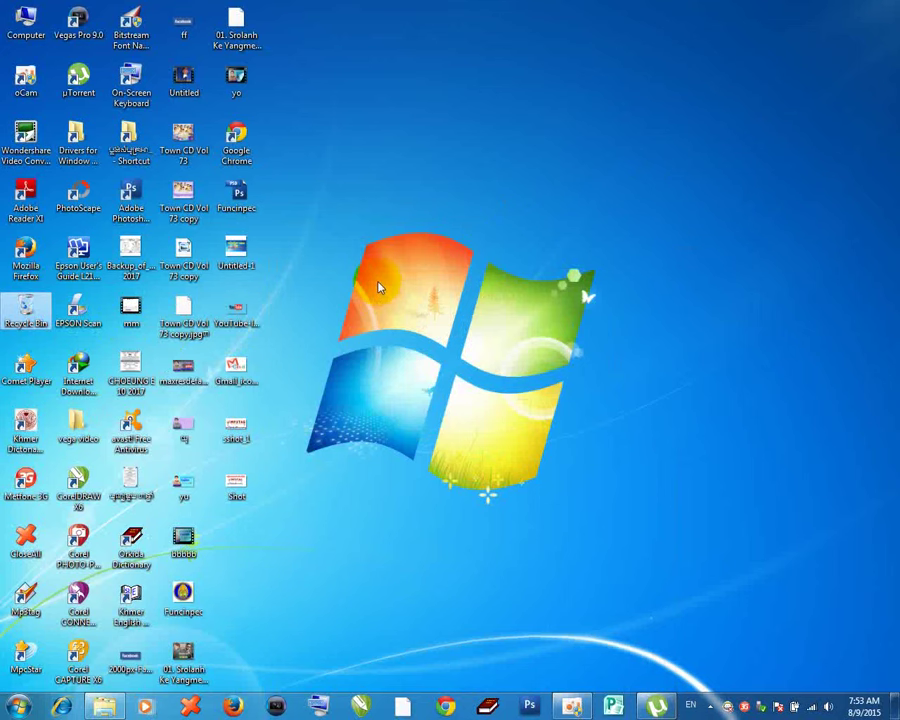
# - Run Disk Cleanup from the properties of Local Disk (C:) and permanently delete the preselected file categories
pyautogui.doubleClick(26, 22)
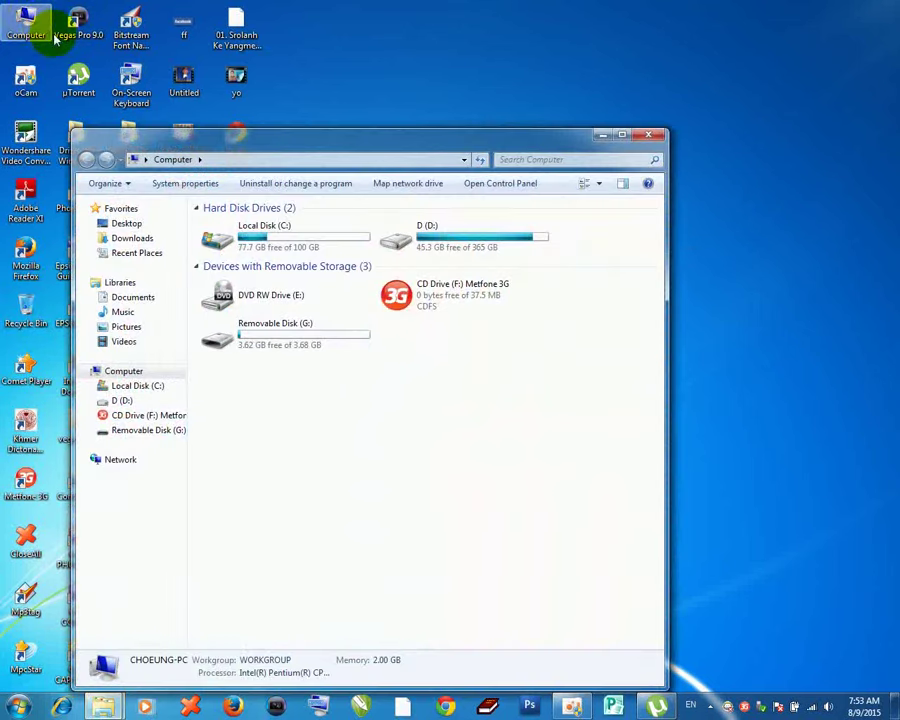
pyautogui.rightClick(279, 234)
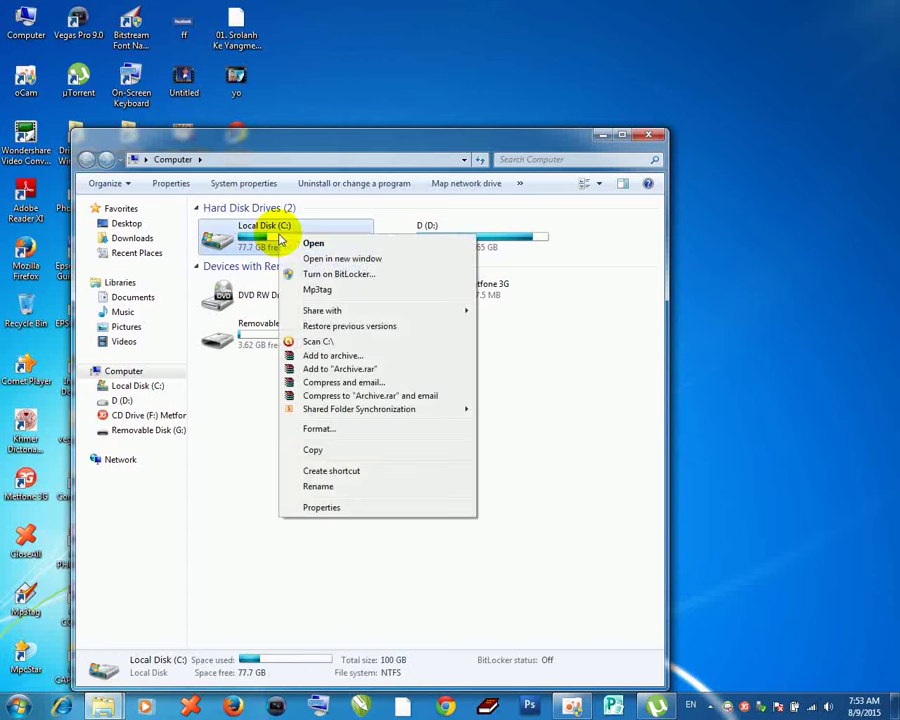
pyautogui.click(340, 507)
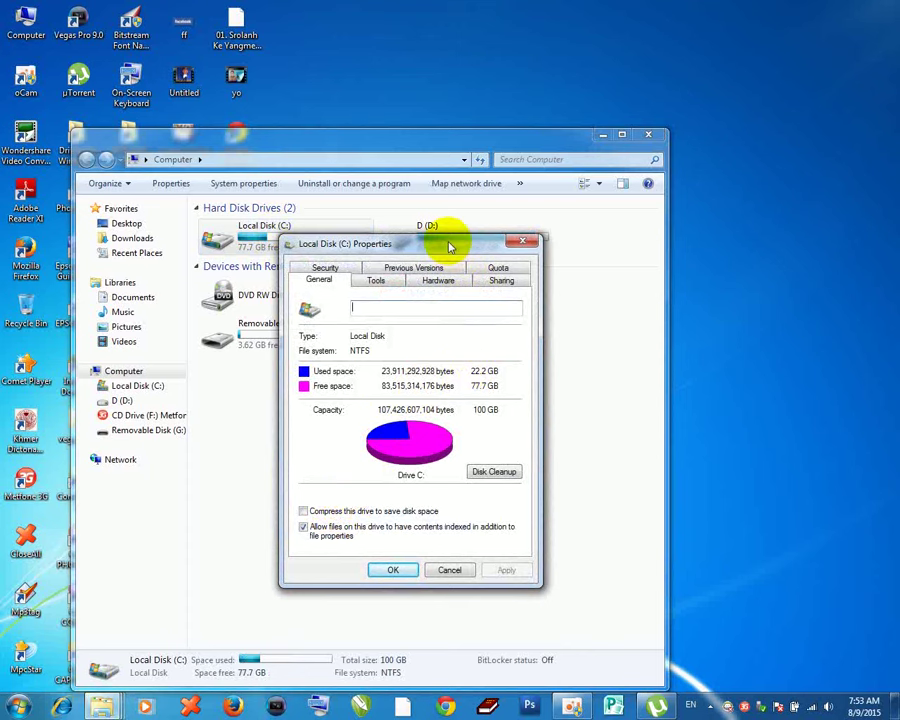
pyautogui.moveTo(450, 247); pyautogui.dragTo(380, 254)
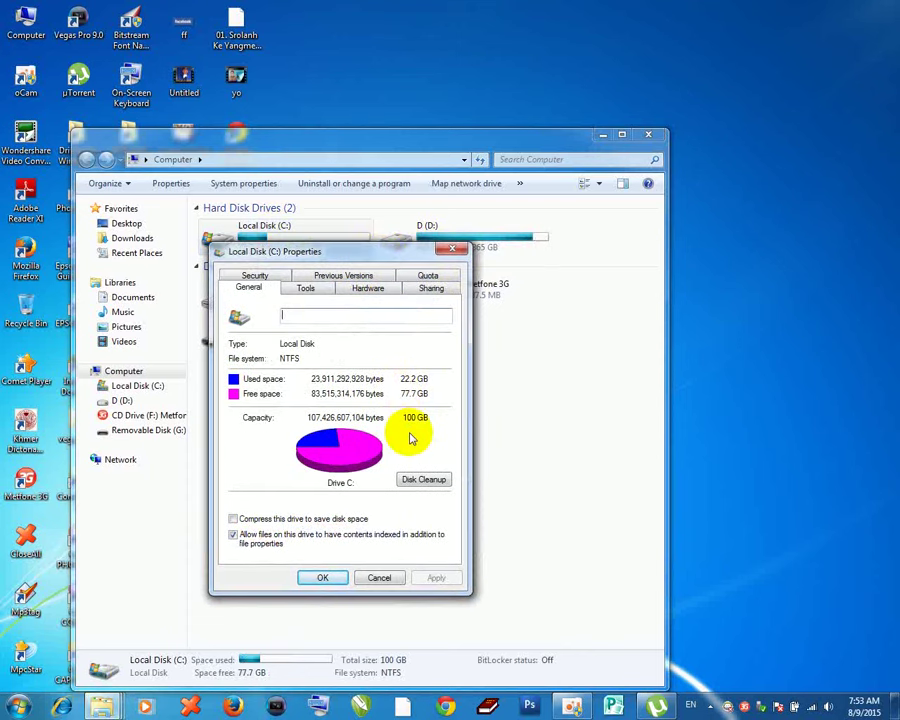
pyautogui.click(424, 479)
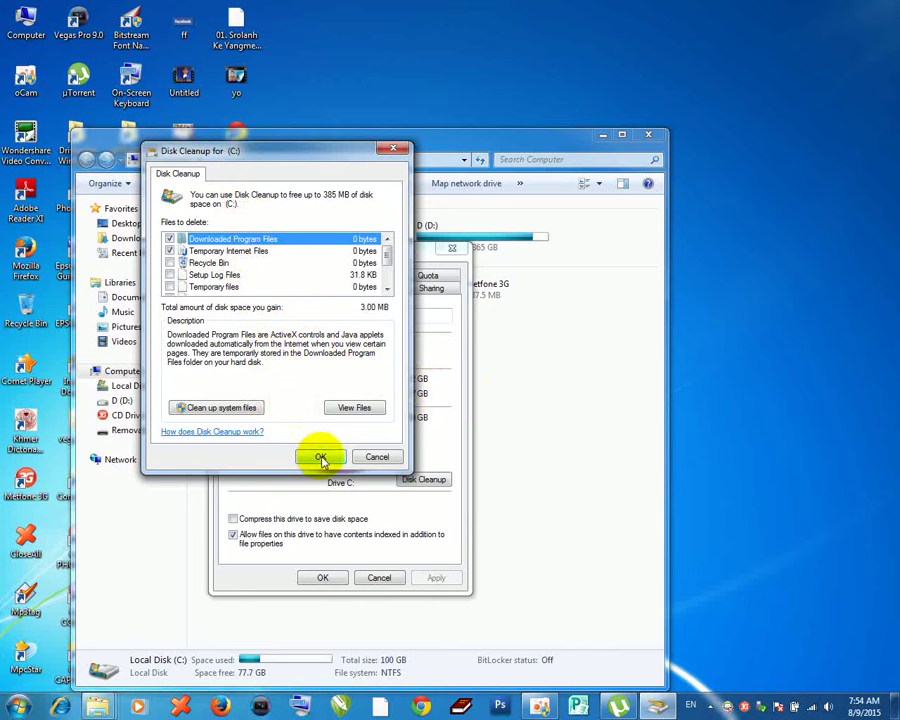
pyautogui.click(320, 458)
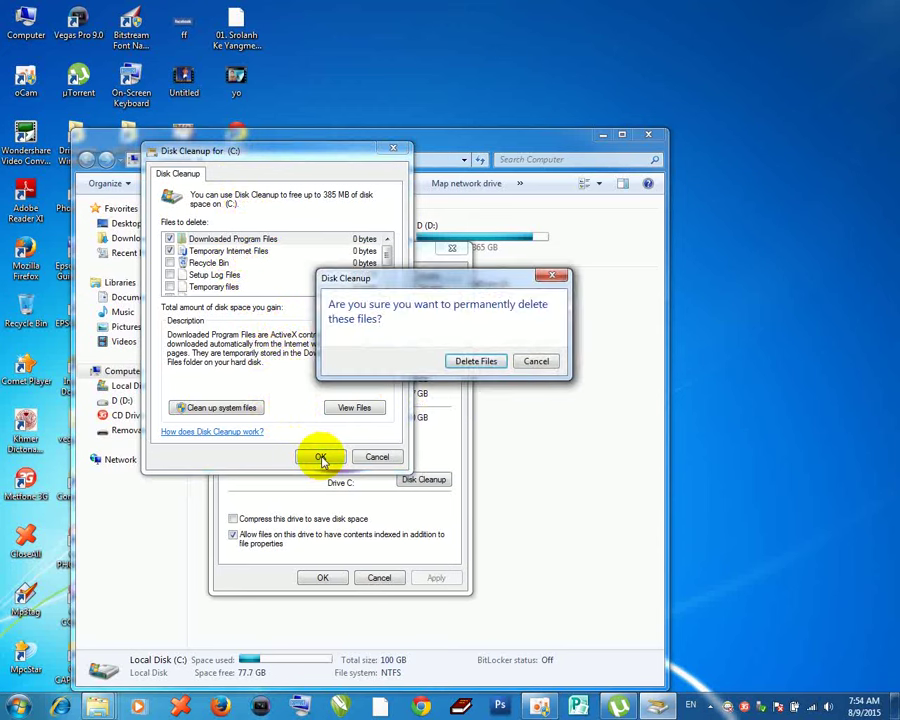
pyautogui.click(474, 361)
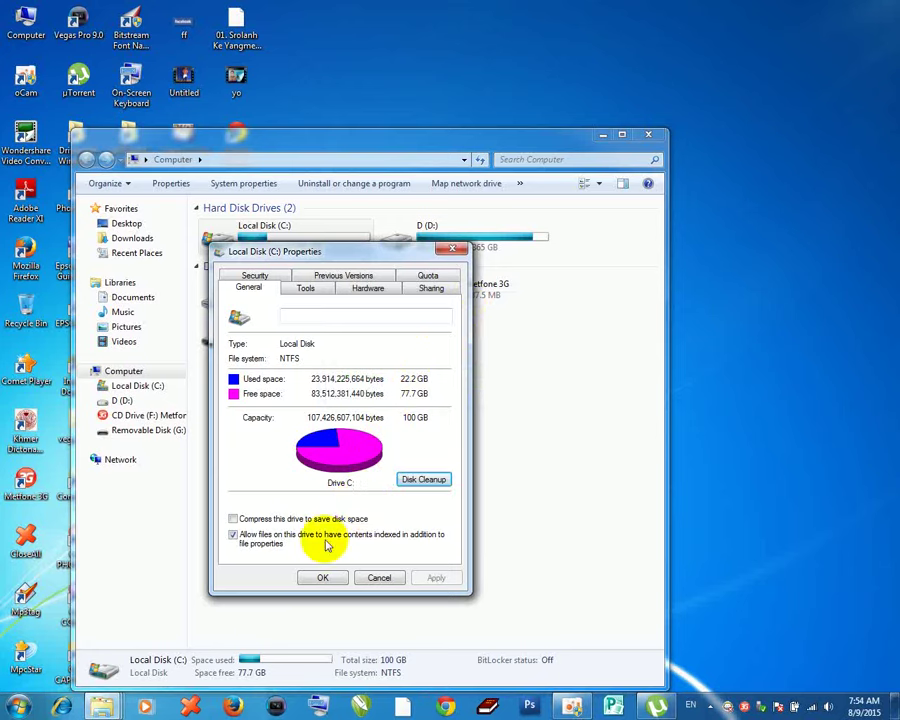
# - Accept the Local Disk (C:) properties, close the Computer window and refresh the desktop
pyautogui.click(322, 578)
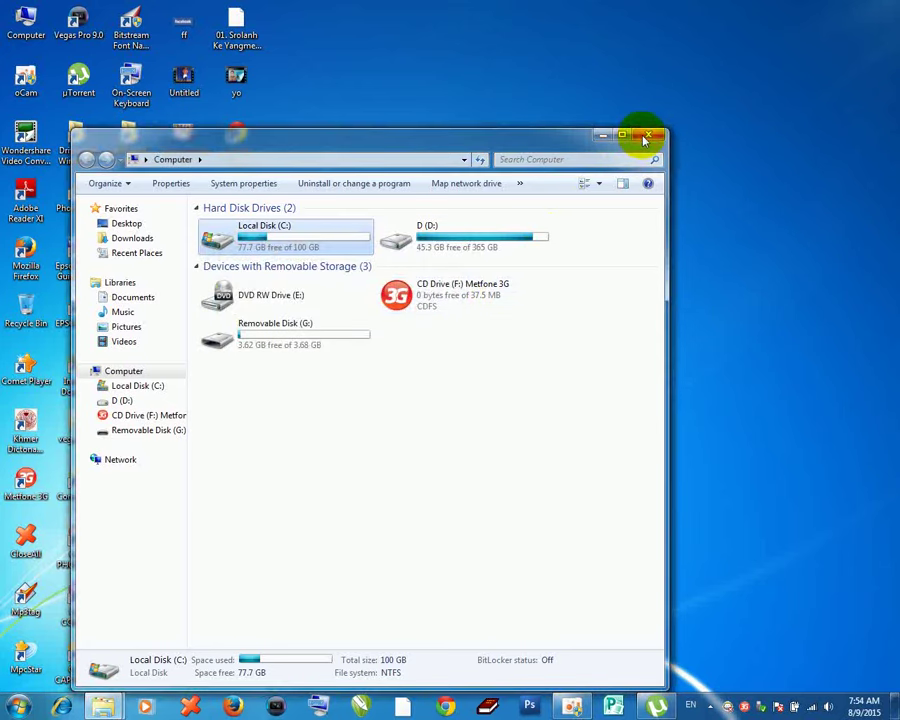
pyautogui.click(645, 135)
pyautogui.rightClick(446, 132)
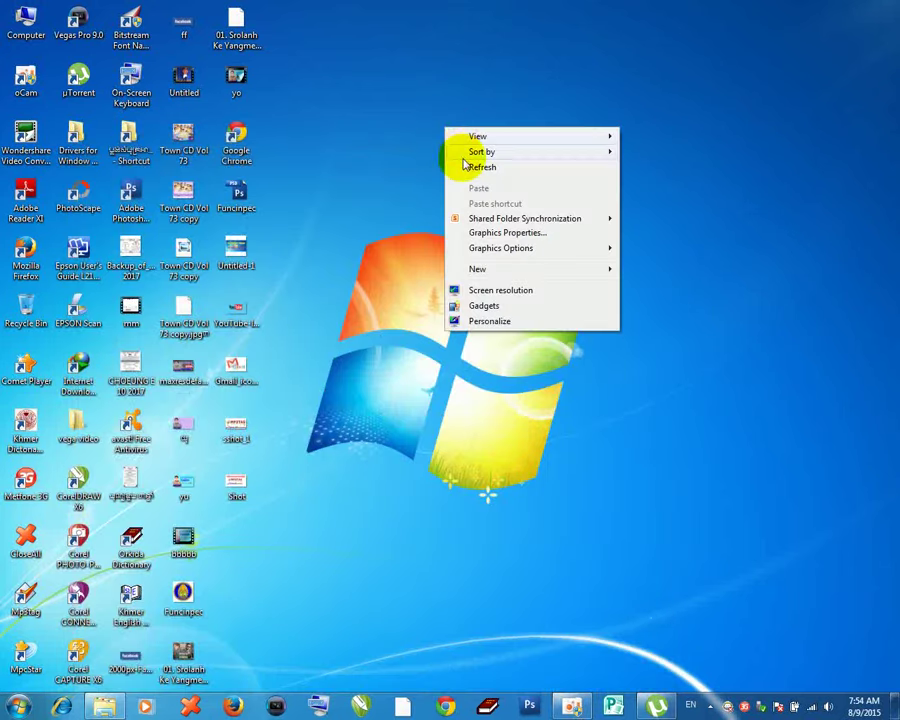
pyautogui.click(458, 169)
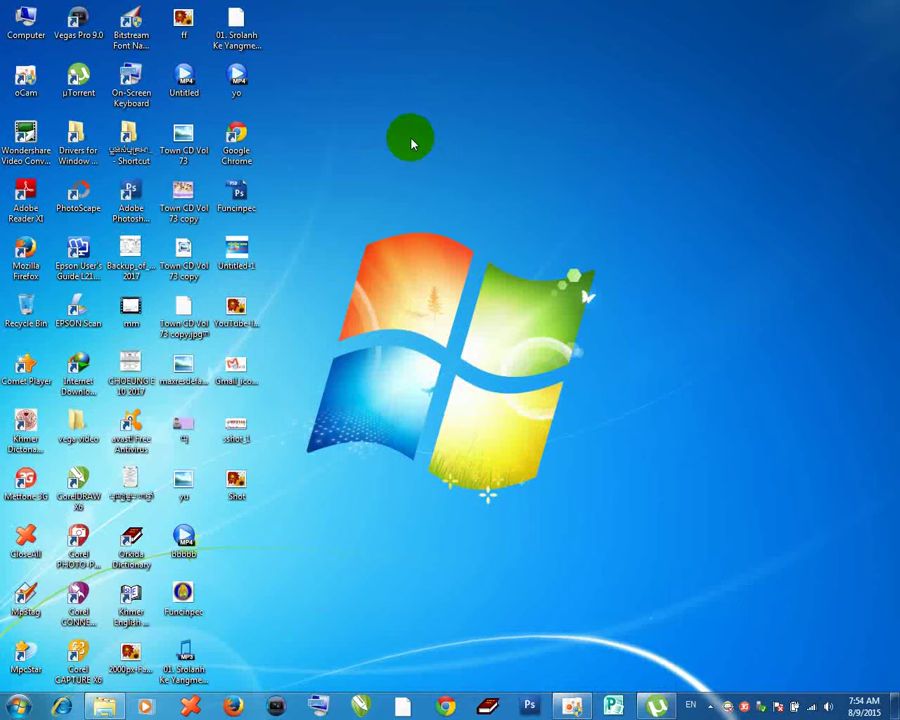